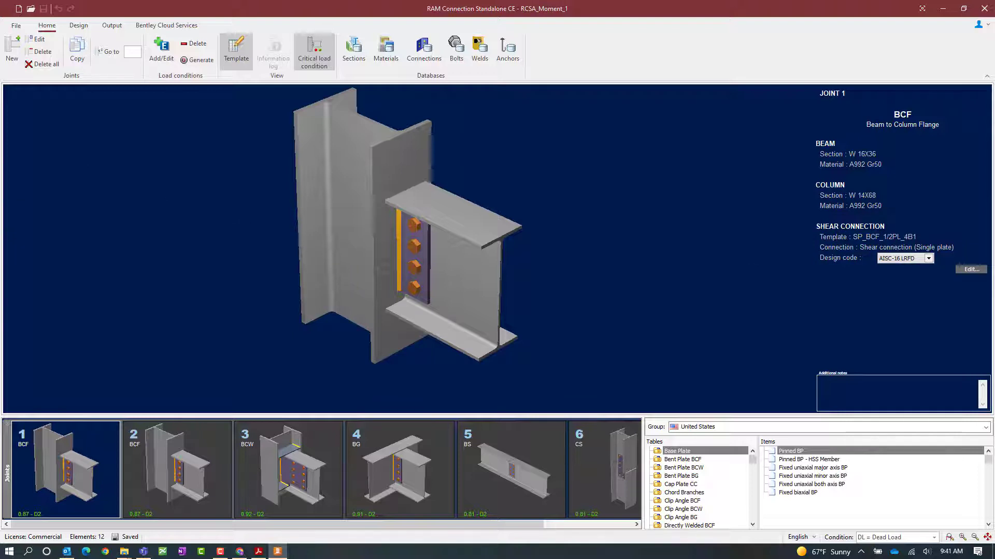
Switch to the Design tab to reach connection tools for Joint 1.
left_click(78, 25)
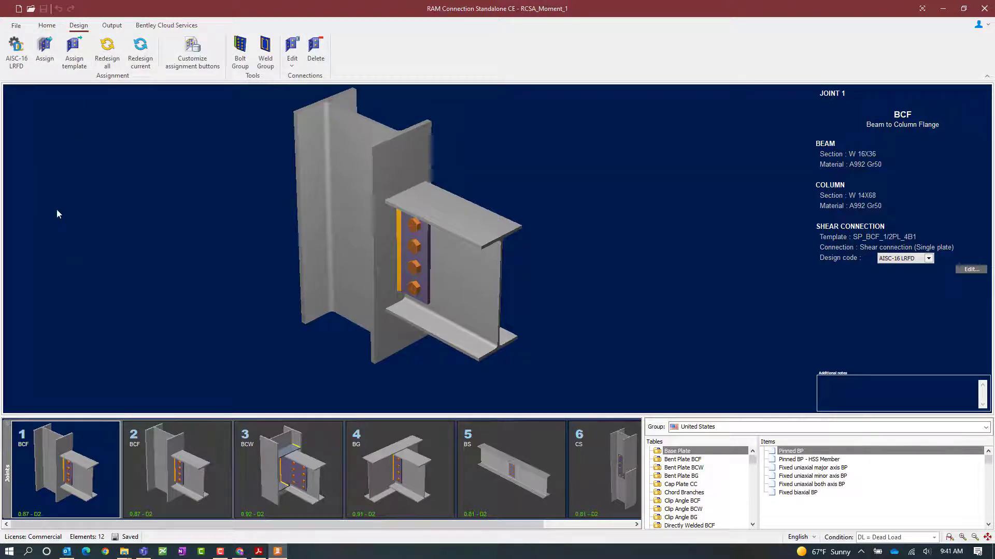
Open the Connection assignment gallery and browse its shear, moment and combined templates.
left_click(46, 66)
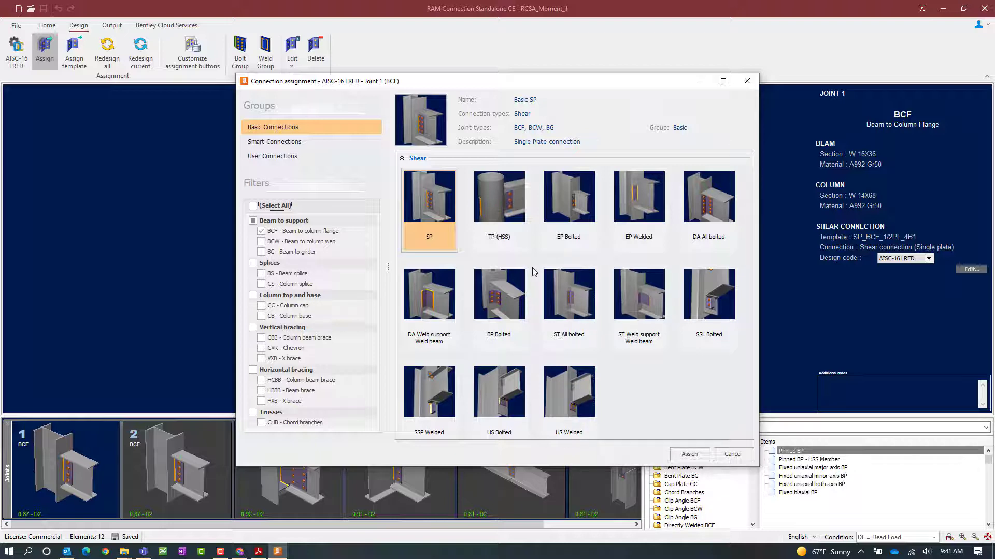
scroll(534, 271, "down", 5)
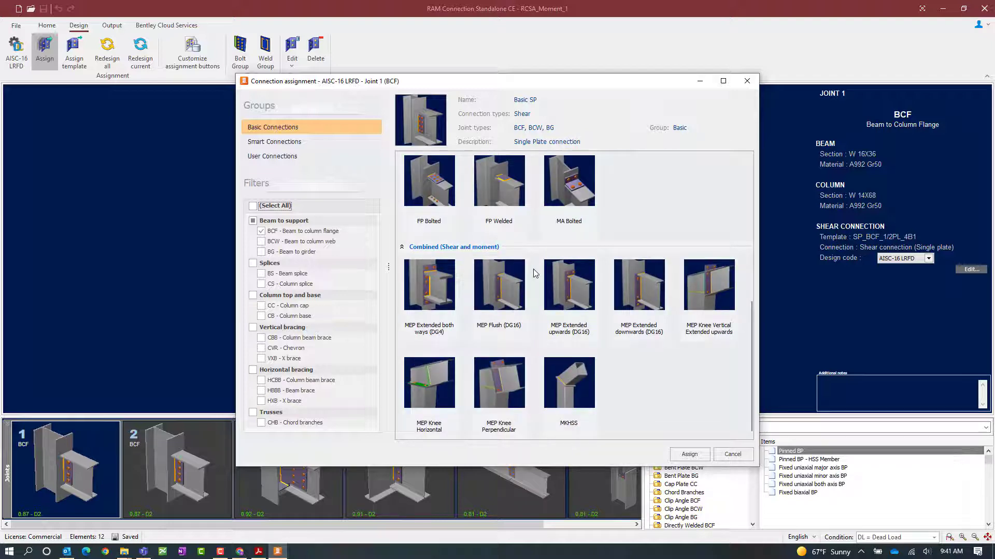
scroll(534, 273, "up", 10)
scroll(534, 273, "down", 8)
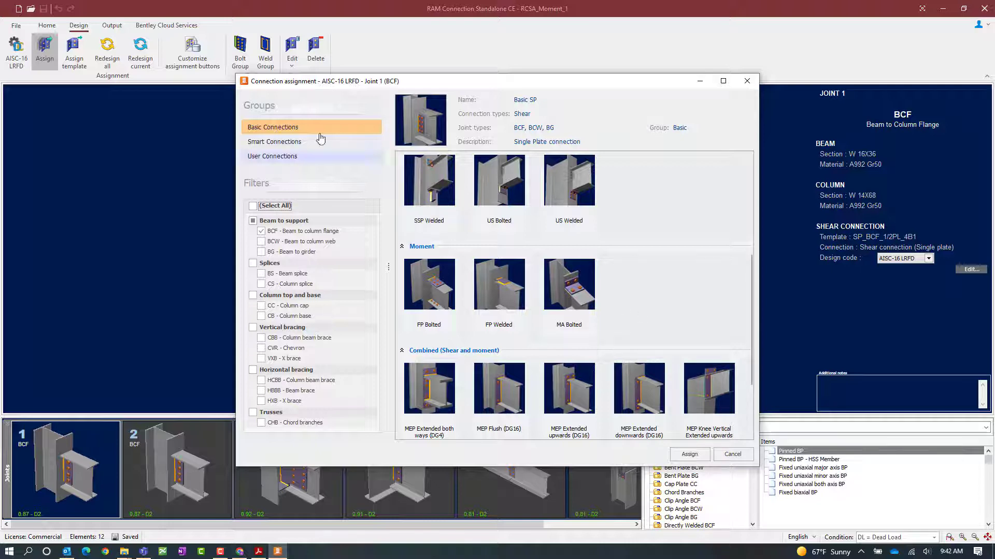
Assign the smart DW BCF directly welded moment connection to Joint 1.
left_click(273, 143)
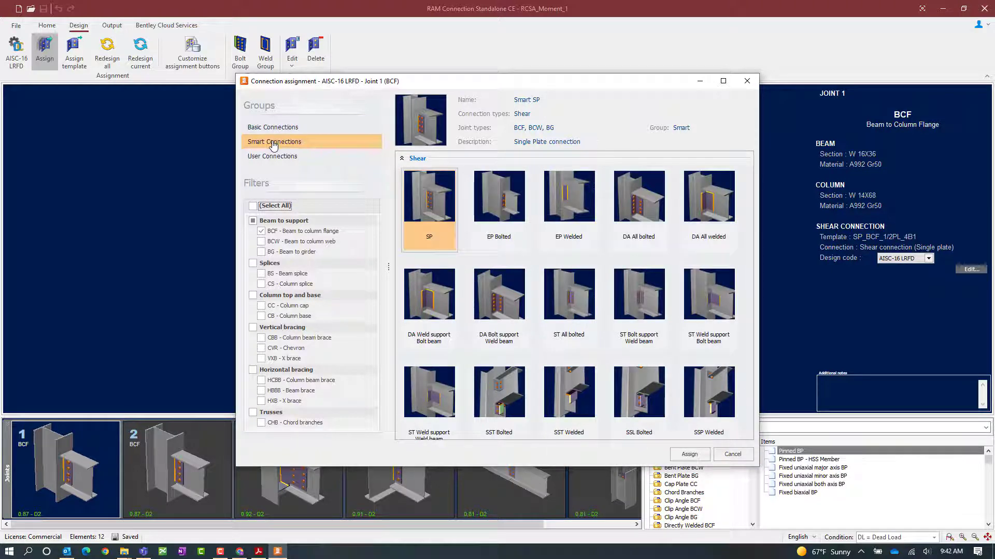
left_click(402, 158)
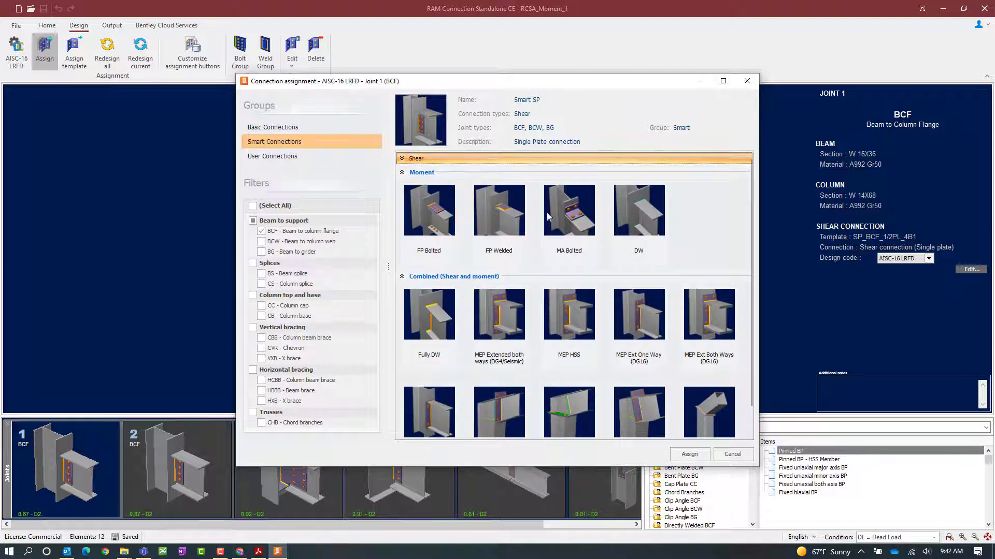
left_click(646, 220)
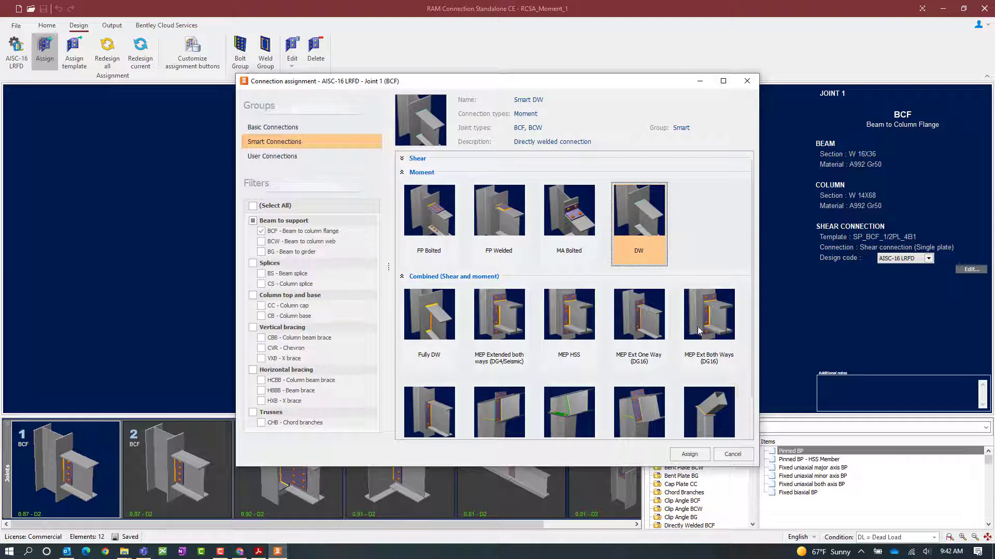
left_click(696, 456)
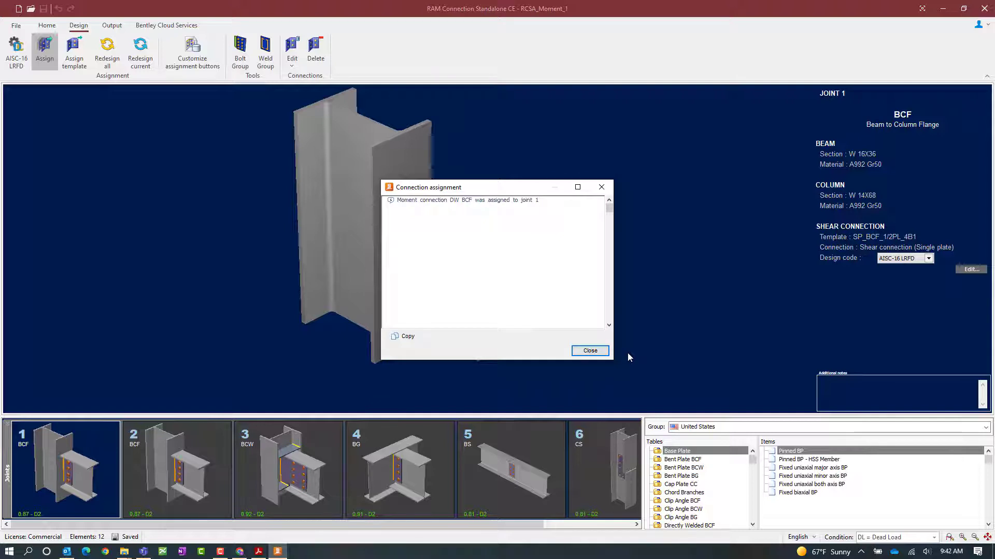
Dismiss the confirmation so Joint 1 lists DW BCF alongside SP_BCF_1/2PL_4B1.
left_click(590, 351)
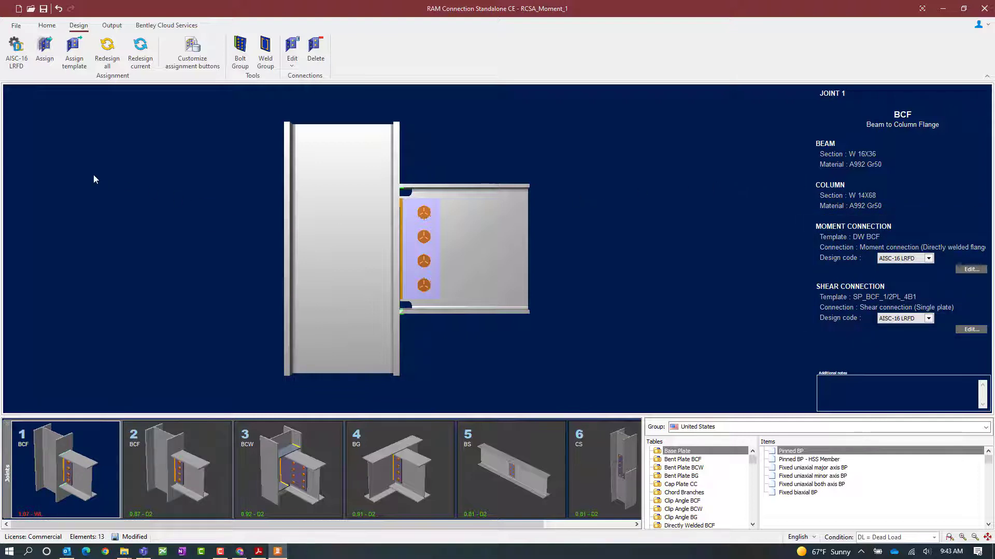
left_click(46, 26)
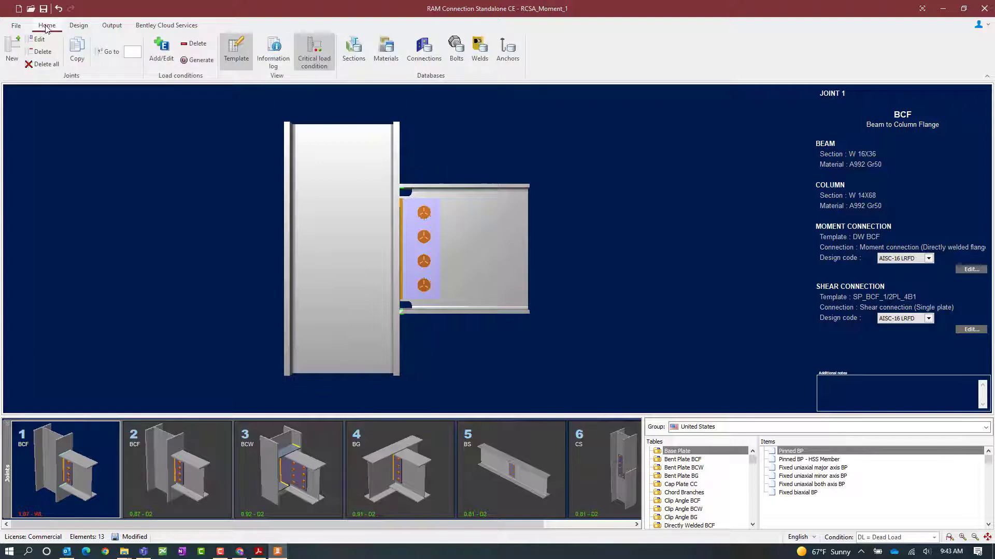
left_click(316, 66)
left_click(78, 25)
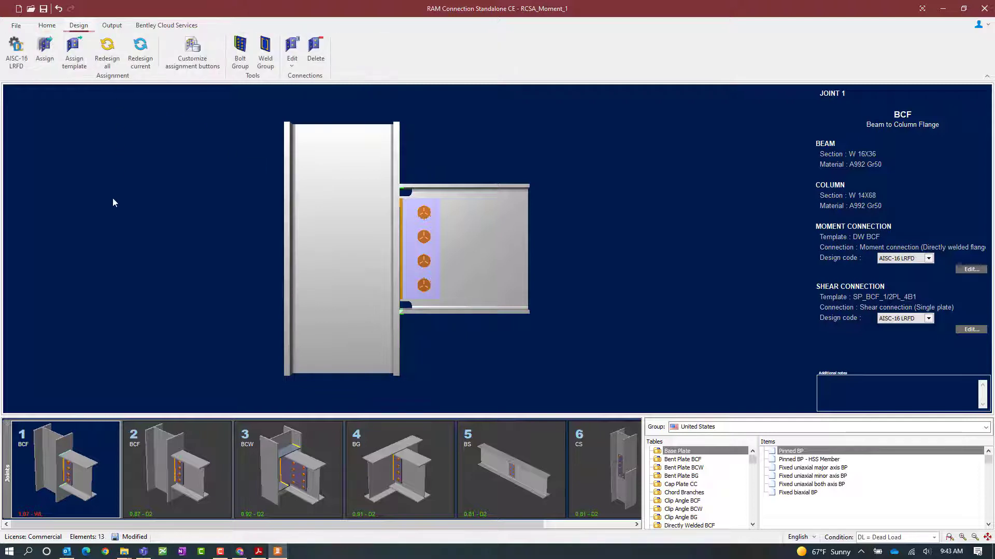
Edit Joint 1's moment connection in Connection Pad, showing its 1.07 ratio.
left_click(288, 61)
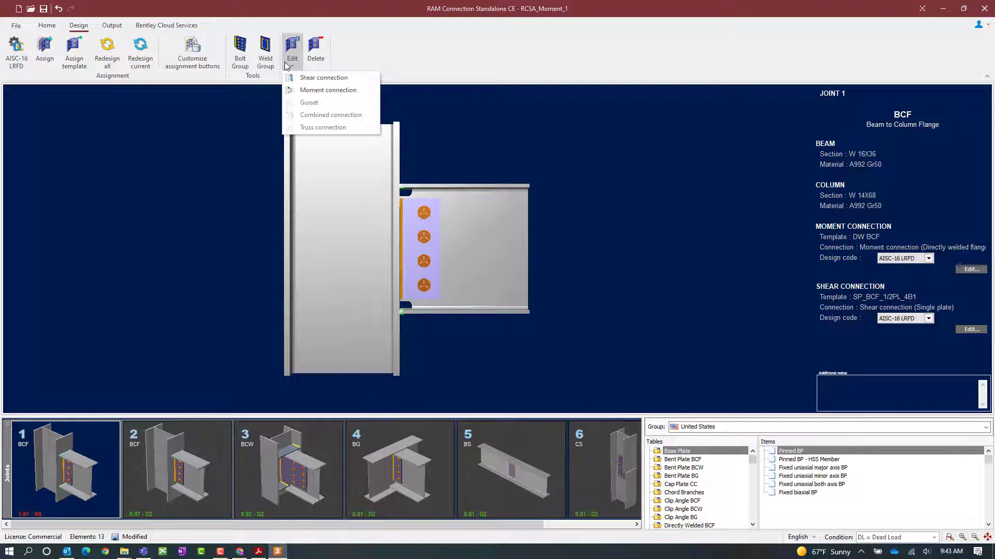
left_click(323, 91)
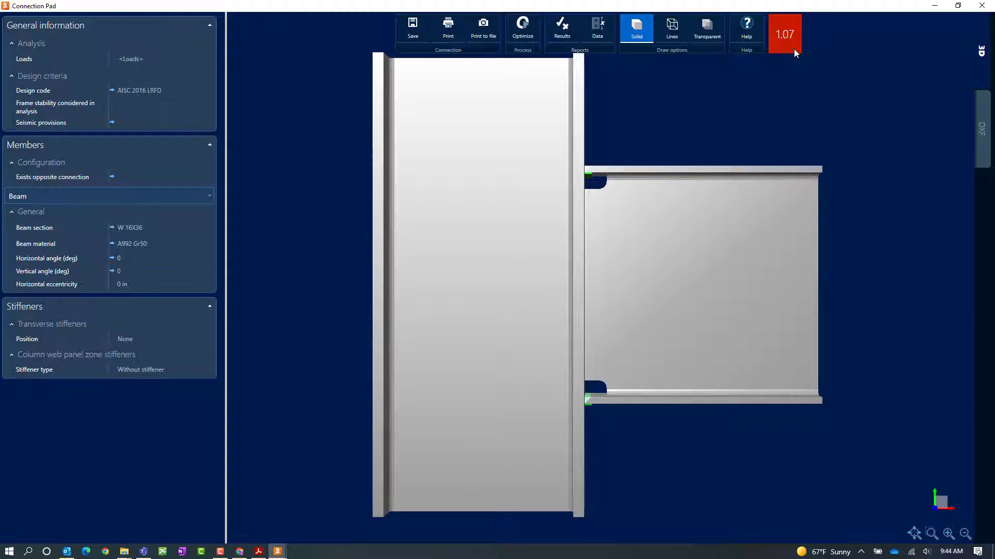
left_click(557, 37)
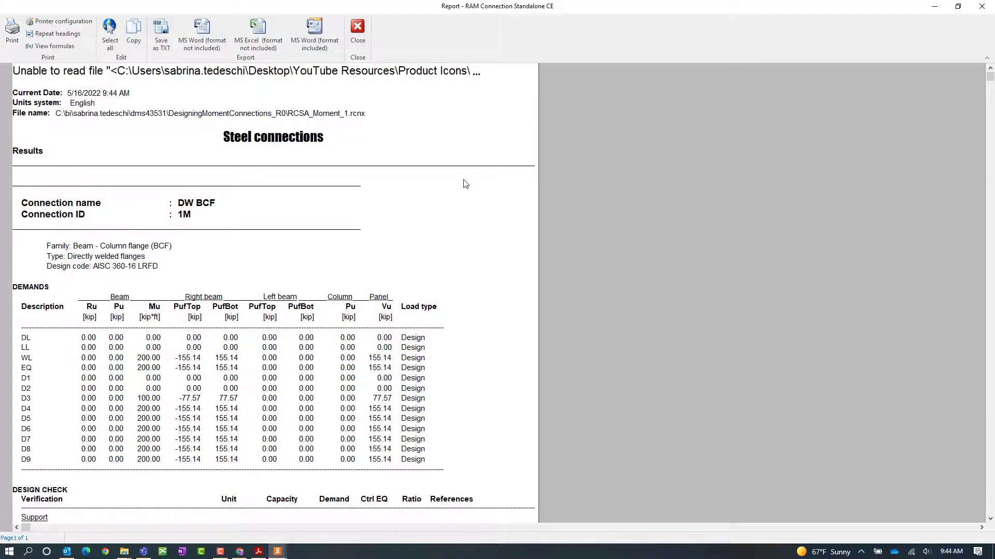
scroll(464, 185, "down", 3)
scroll(466, 194, "down", 1)
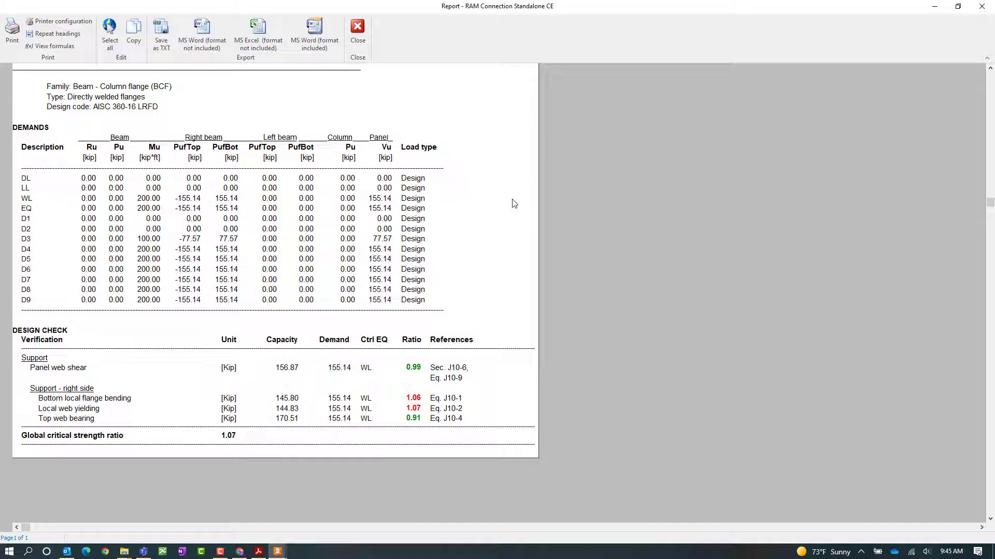
left_click(64, 46)
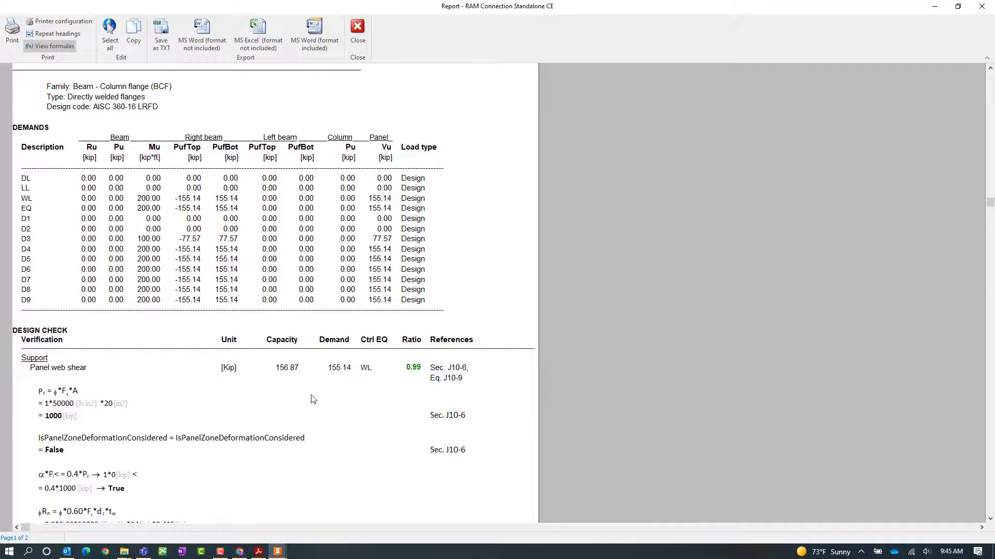
scroll(339, 412, "down", 3)
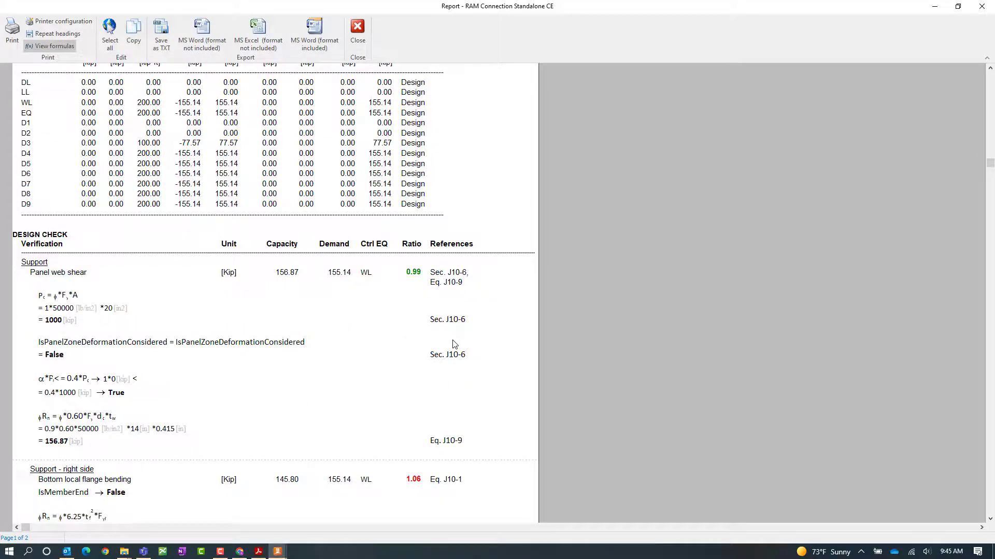
scroll(456, 344, "down", 6)
scroll(468, 351, "down", 2)
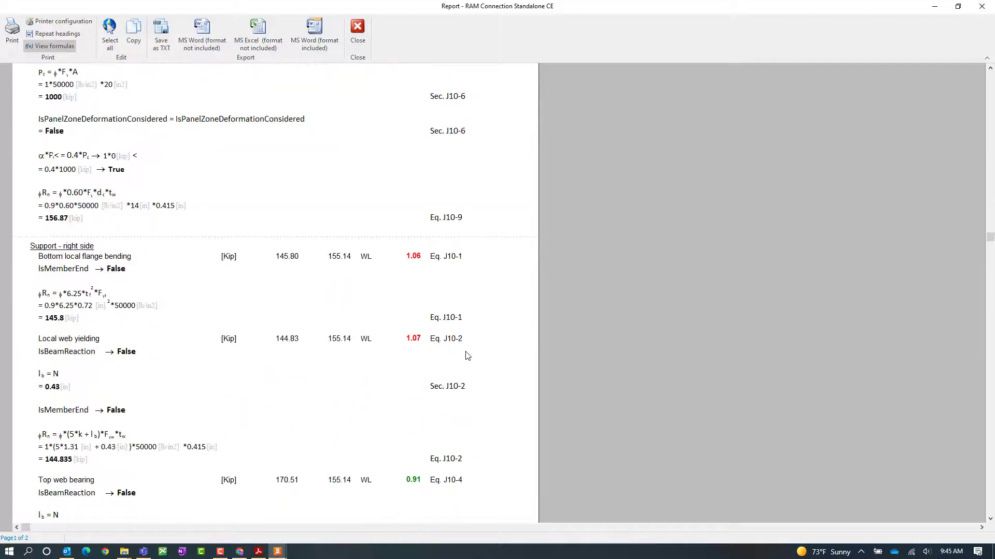
Close the report and bring up the transverse stiffener Position choices.
left_click(362, 33)
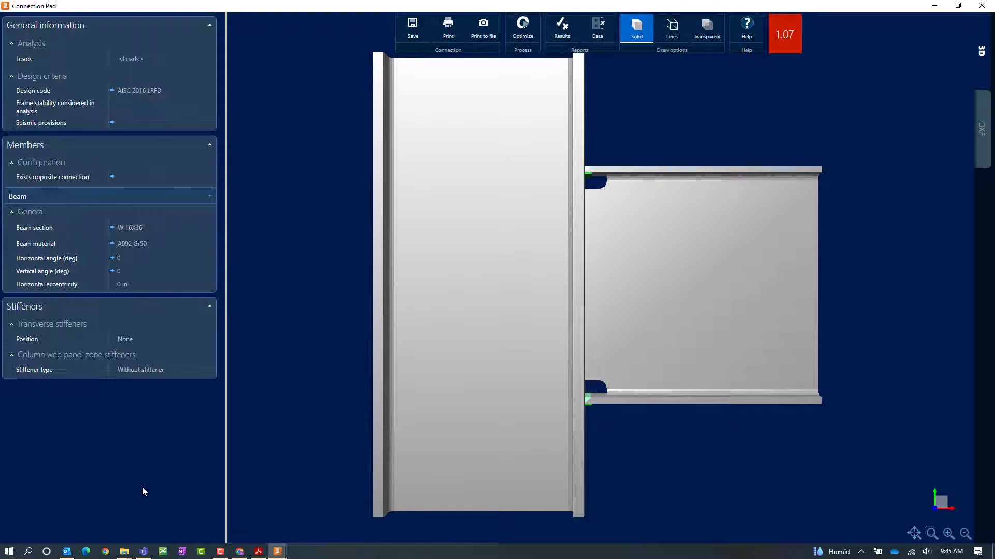
left_click(135, 340)
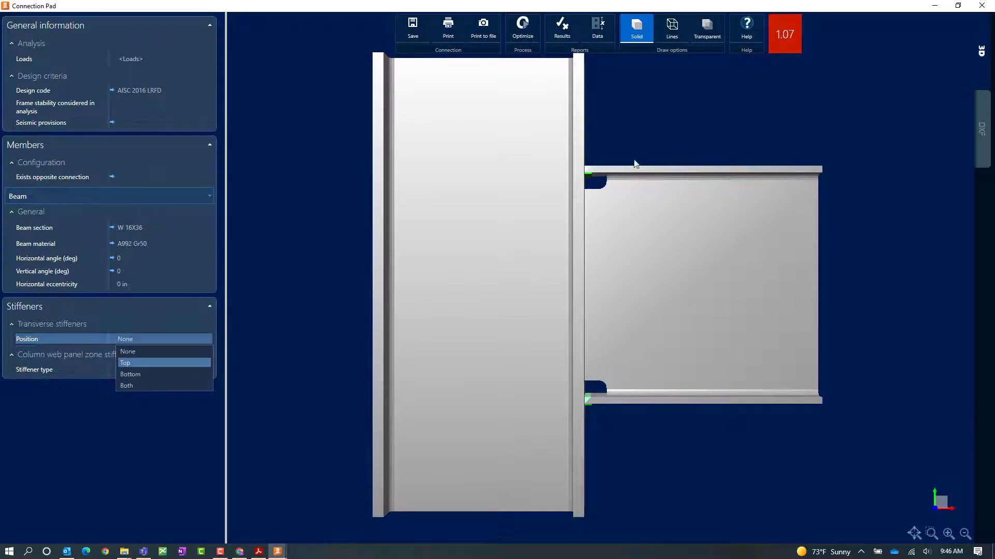
Set transverse stiffener Position to Both, lowering the ratio to 0.99.
left_click(131, 384)
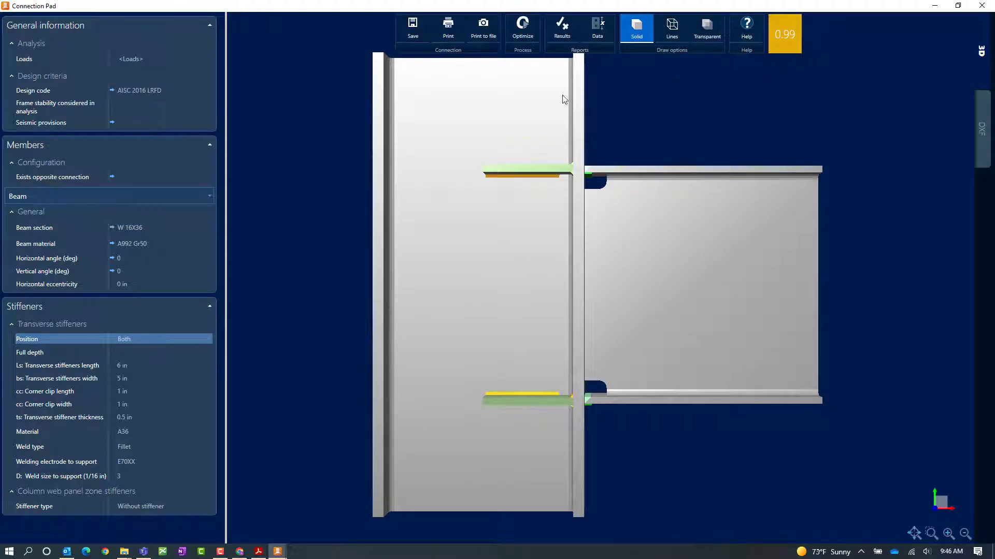
Reopen the Results report and scroll to its Design Check section.
left_click(558, 30)
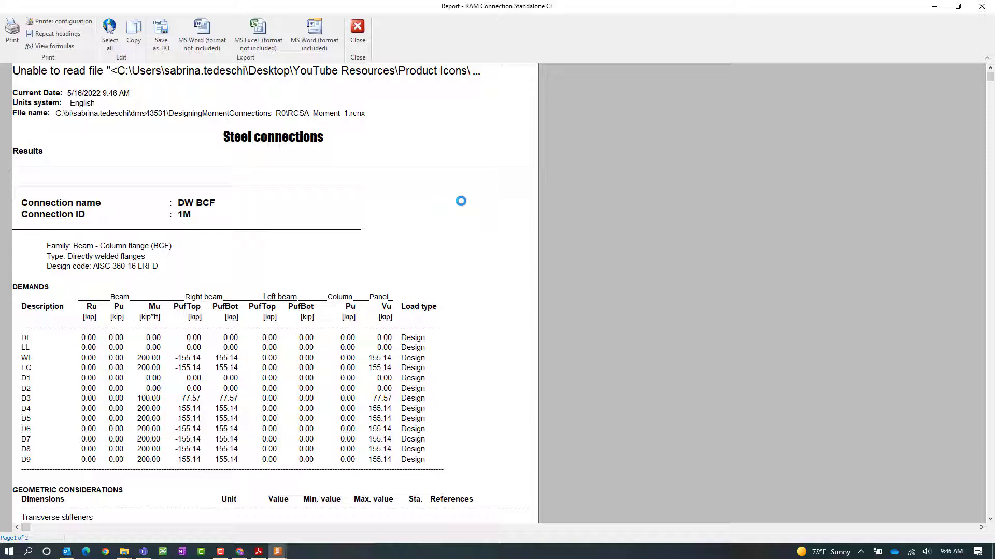
scroll(459, 221, "down", 5)
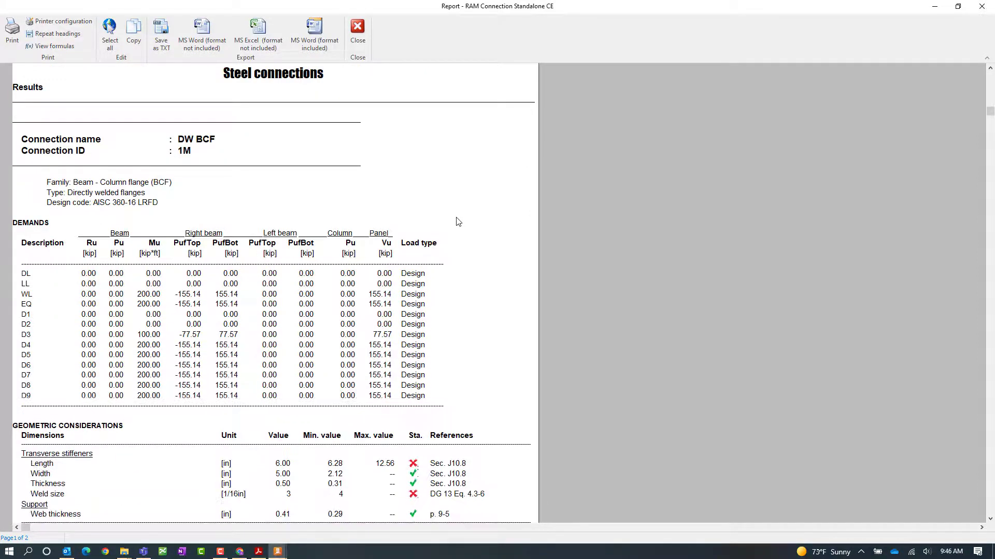
scroll(457, 374, "down", 6)
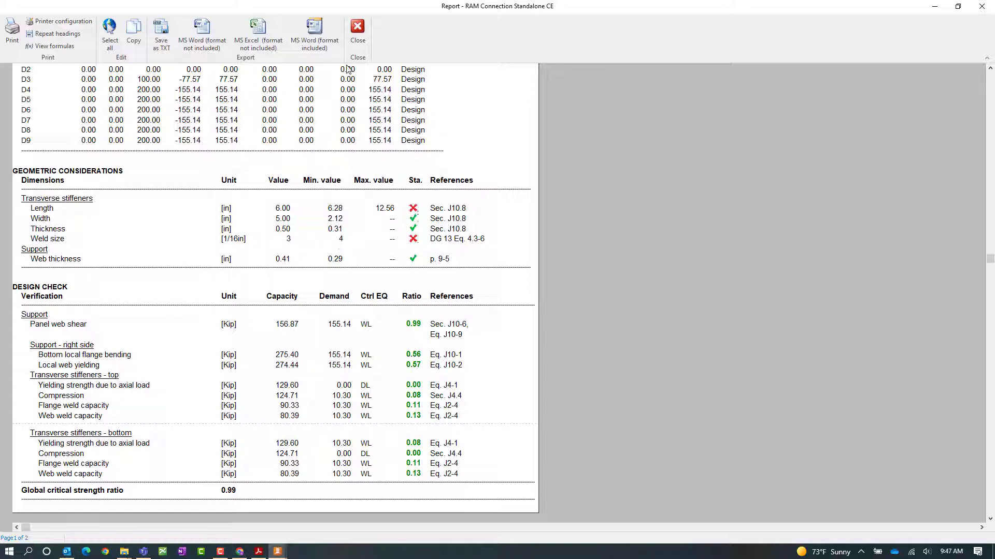
Close the report, orbit to an angled 3D view, and make stiffeners full depth.
left_click(357, 31)
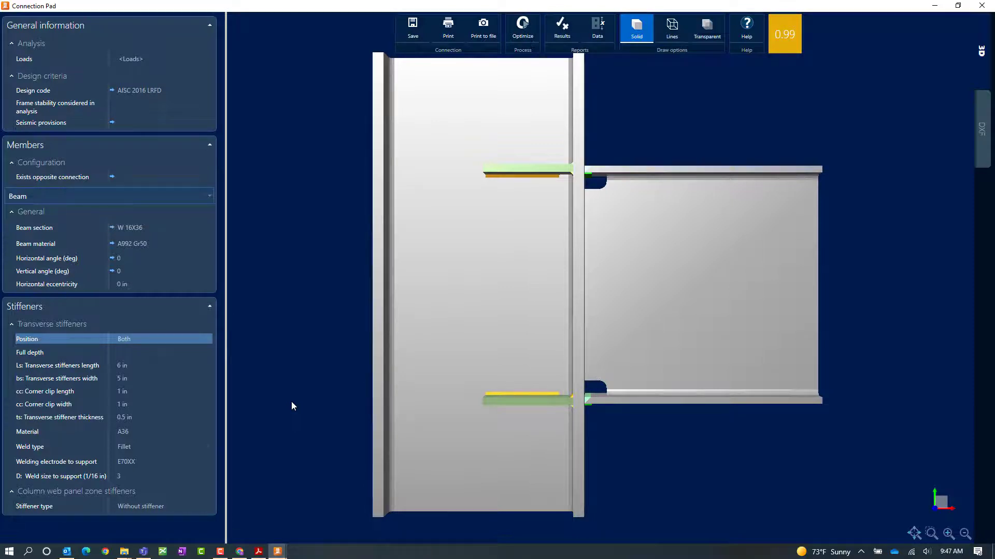
middle_click_drag(333, 390, 303, 393)
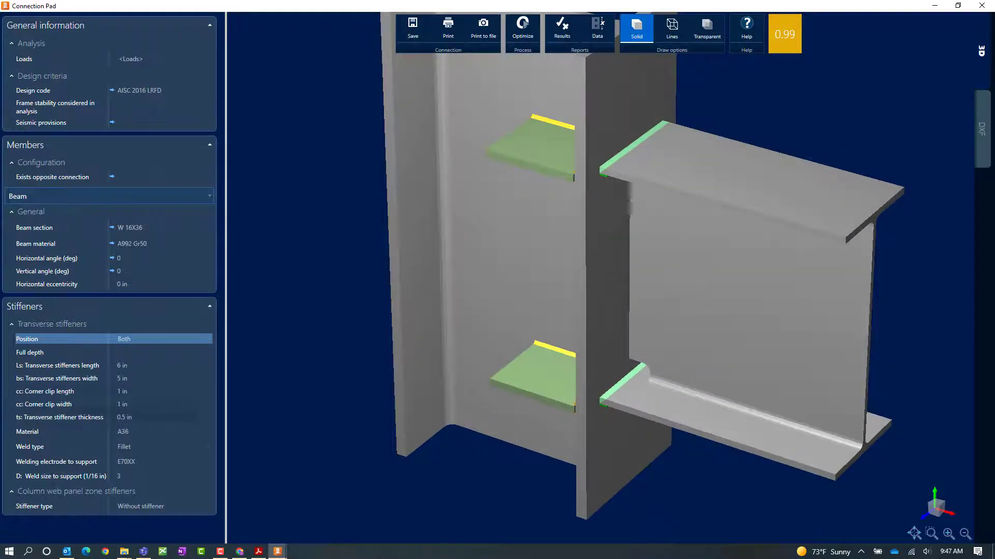
left_click(164, 352)
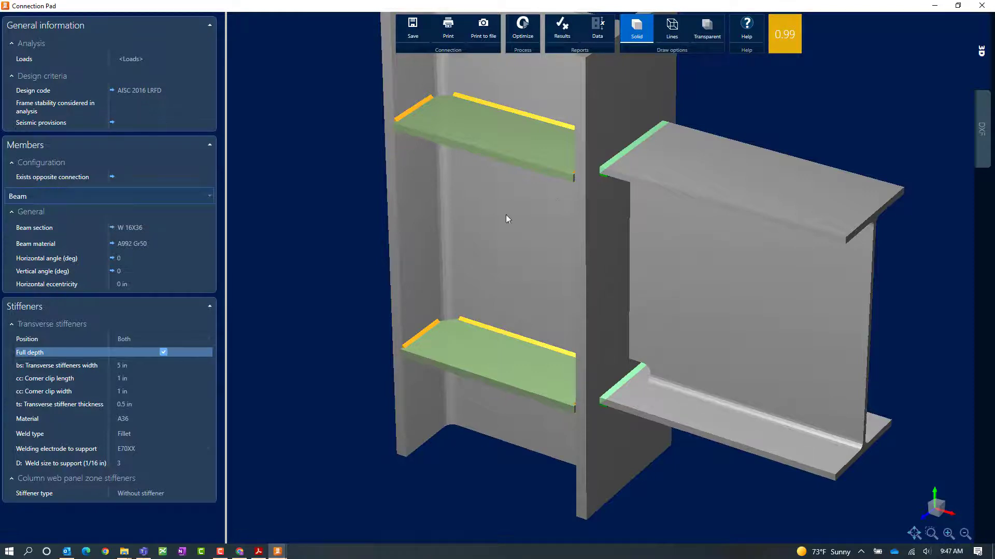
Set stiffener width bs to 4.5 in and support weld size D to 4.
left_click(138, 366)
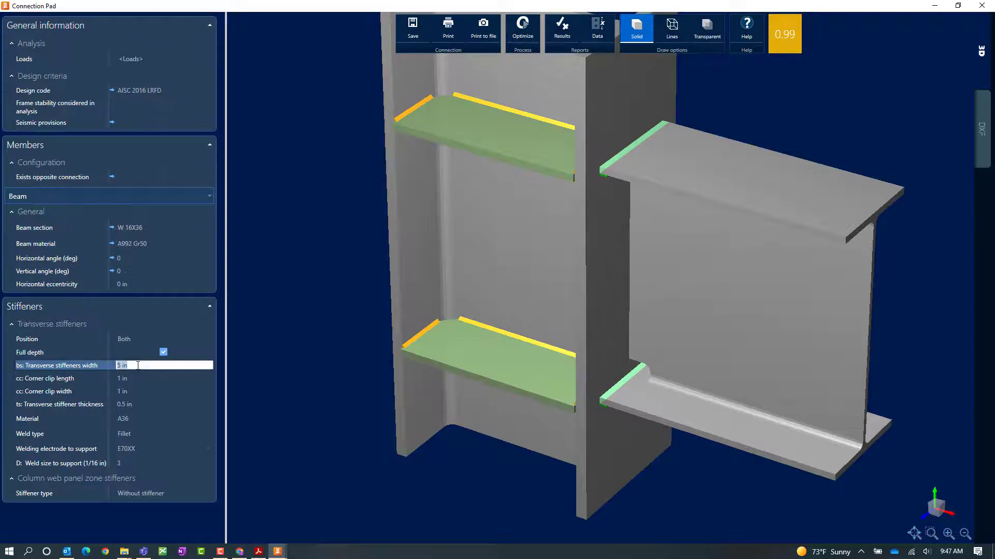
type("4.5")
key("Tab")
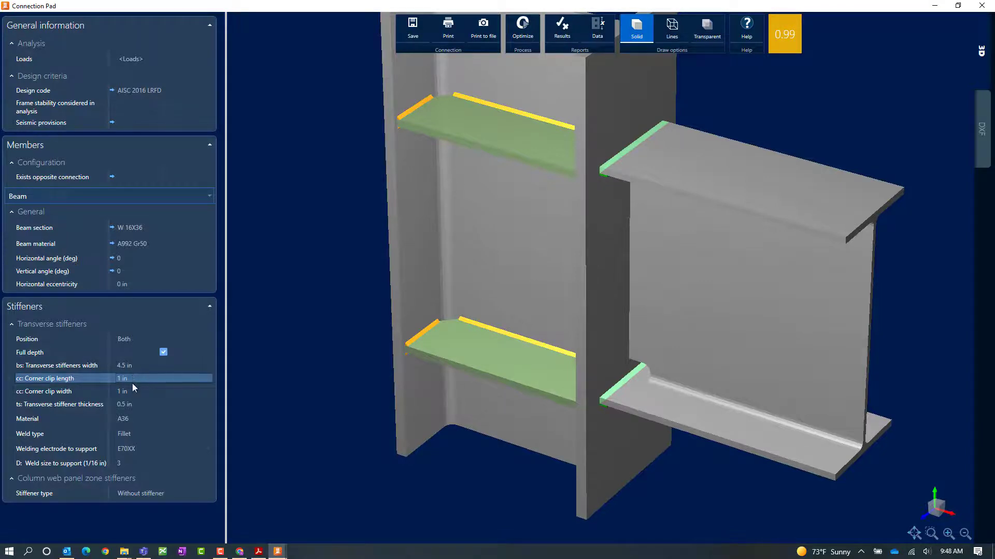
left_click(128, 463)
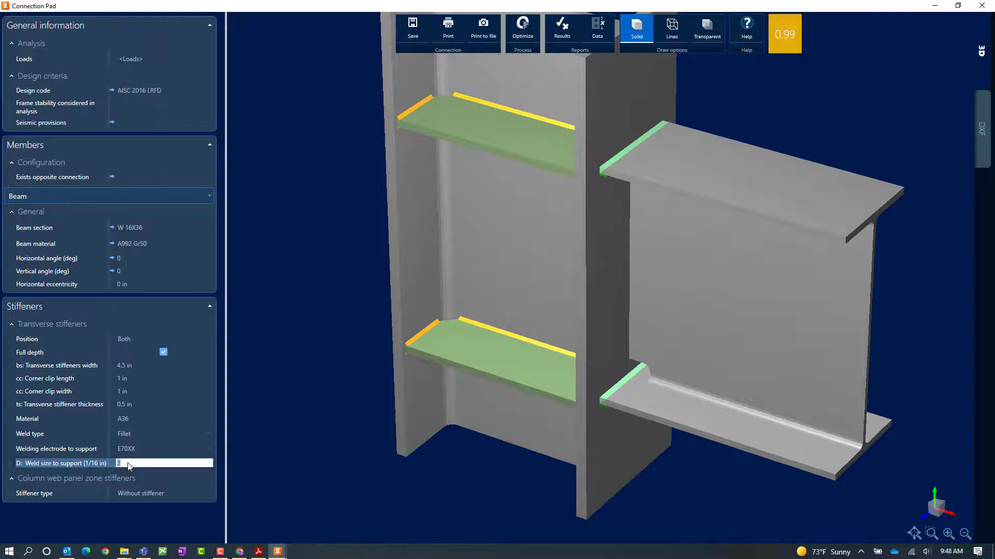
type("4")
key("Tab")
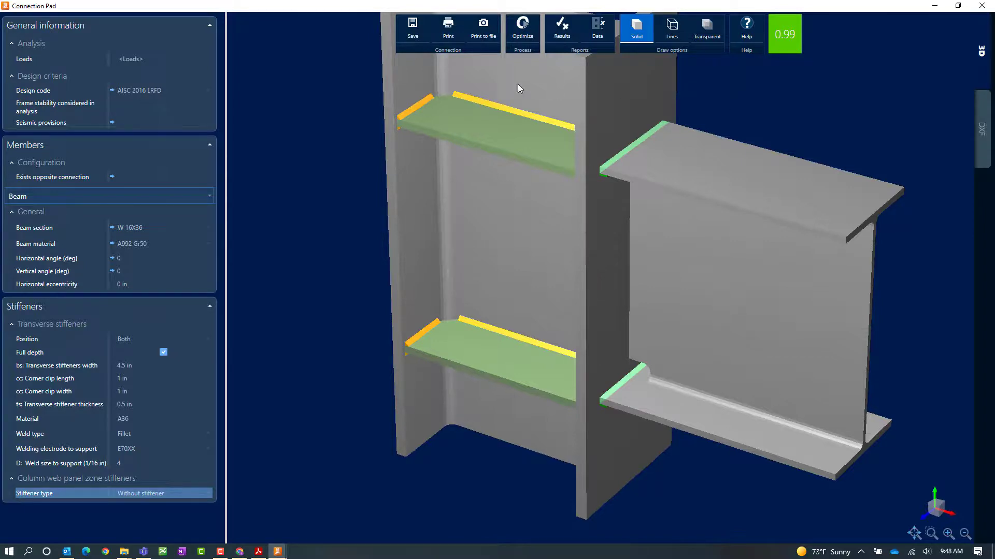
left_click(445, 91)
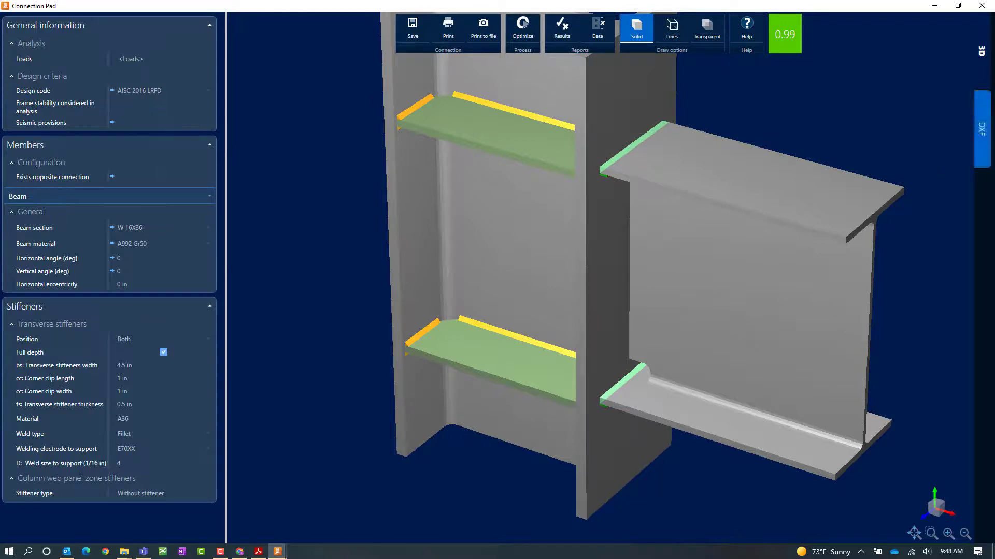
View the stiffened joint's DXF drawing, then close the Connection Pad to return to Joint 1.
left_click(978, 128)
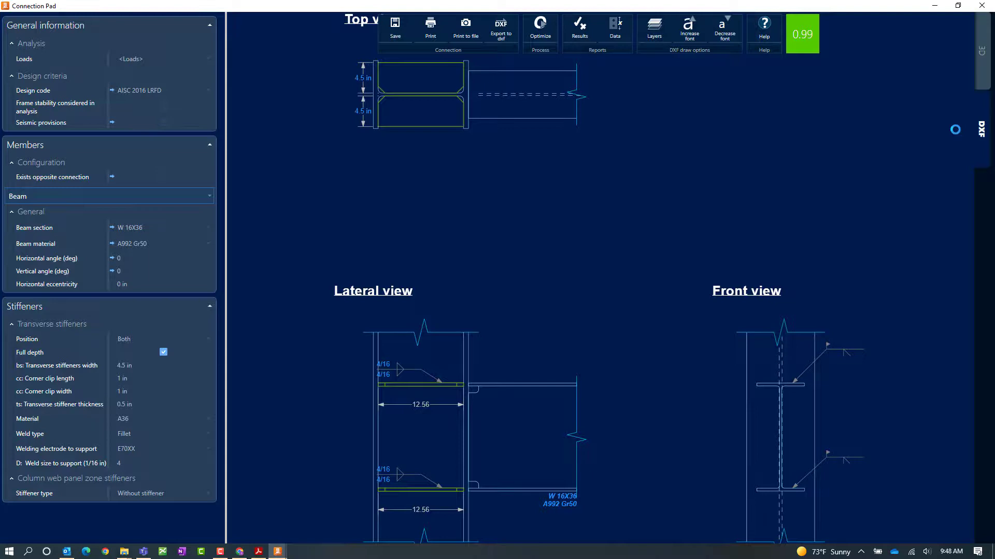
left_click(981, 6)
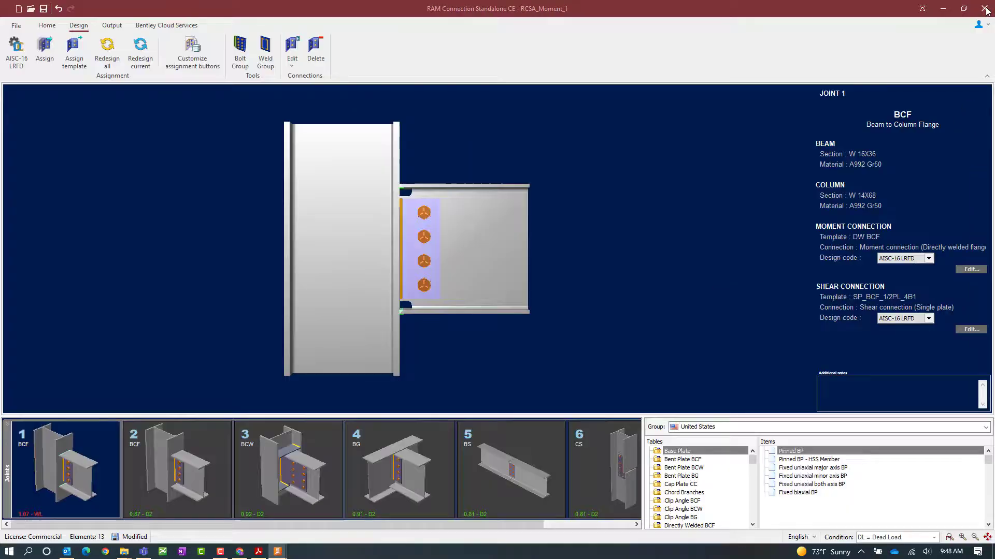